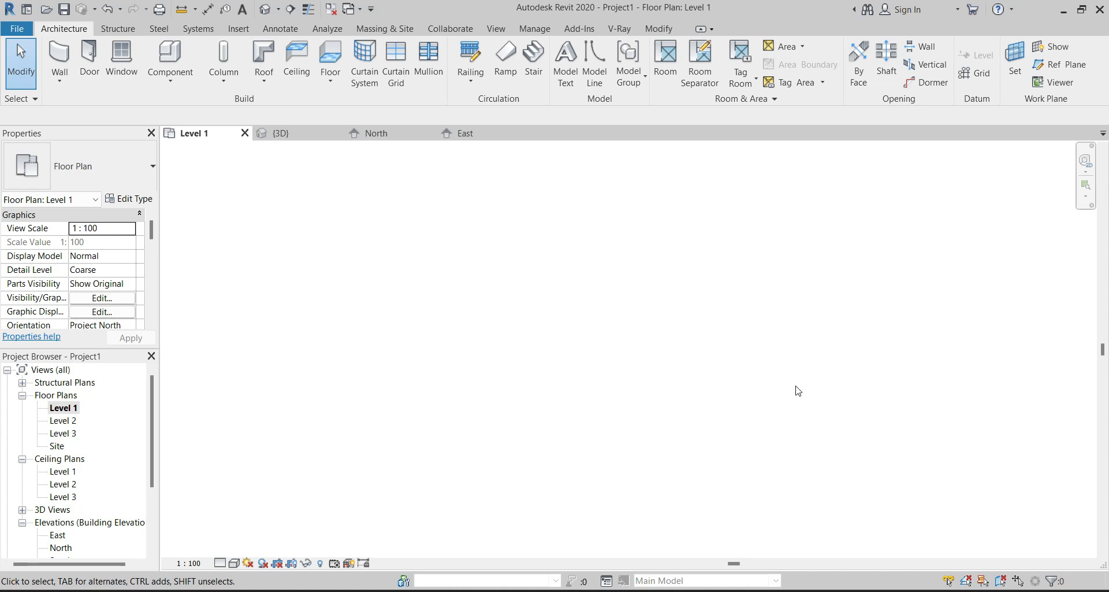
Draw a closed rectangle of four Generic - 200mm walls, about 15000 by 11800 mm, between the elevation markers on Level 1.
scroll(443, 337, "down", 5)
middle_click_drag(448, 334, 468, 347)
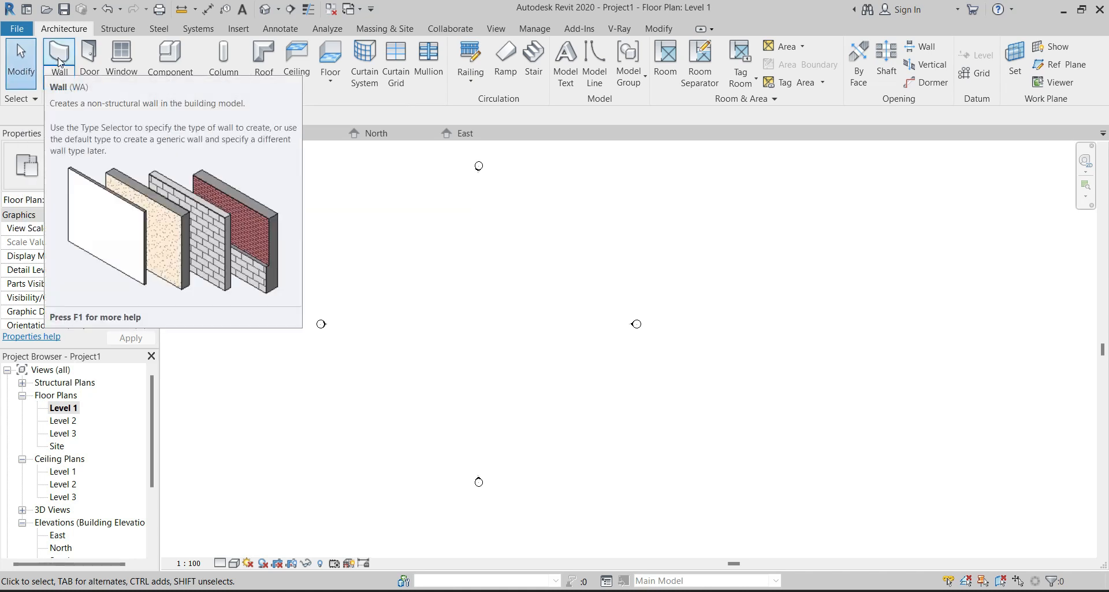
left_click(669, 179)
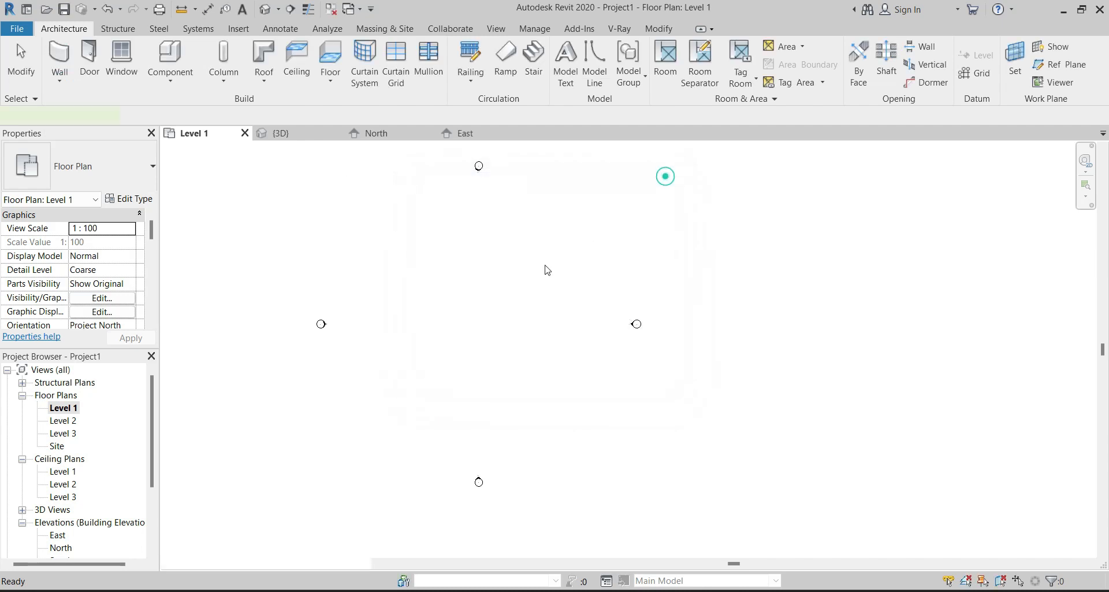
key("w")
key("a")
left_click(431, 310)
left_click(525, 309)
left_click(525, 382)
left_click(432, 384)
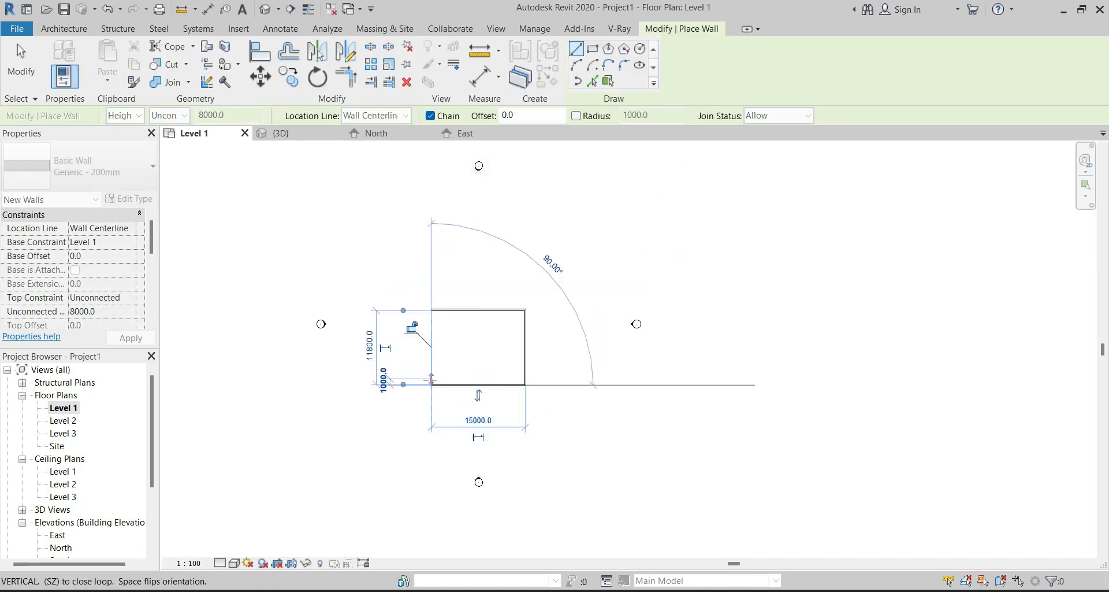
left_click(431, 309)
key("Escape")
key("Escape")
Set the top constraint of all four walls to Up to level: Level 2.
left_click_drag(412, 292, 536, 407)
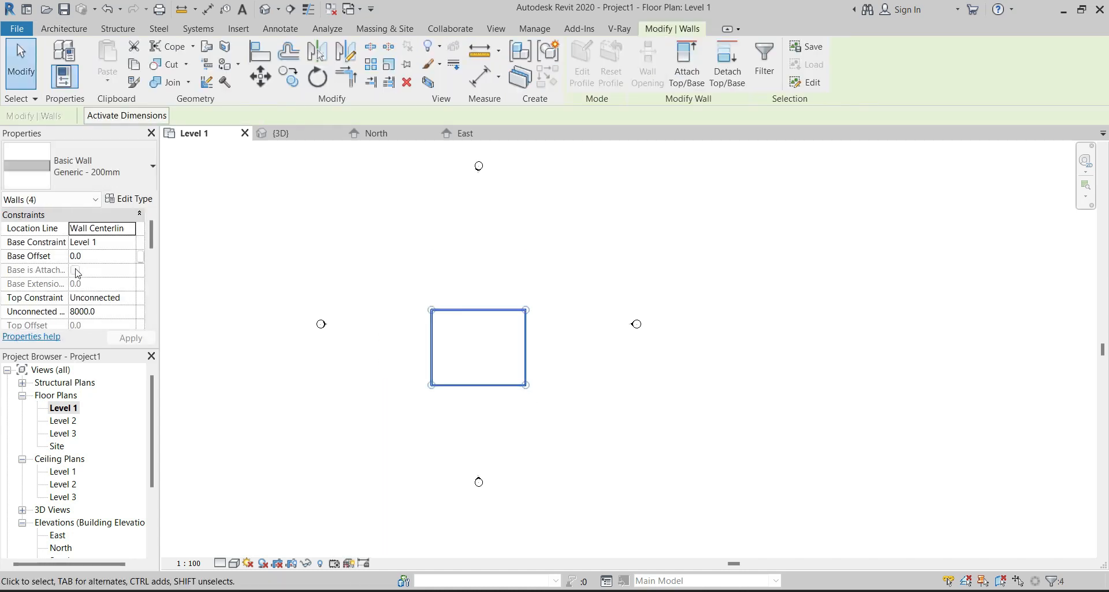
left_click(133, 299)
left_click(115, 334)
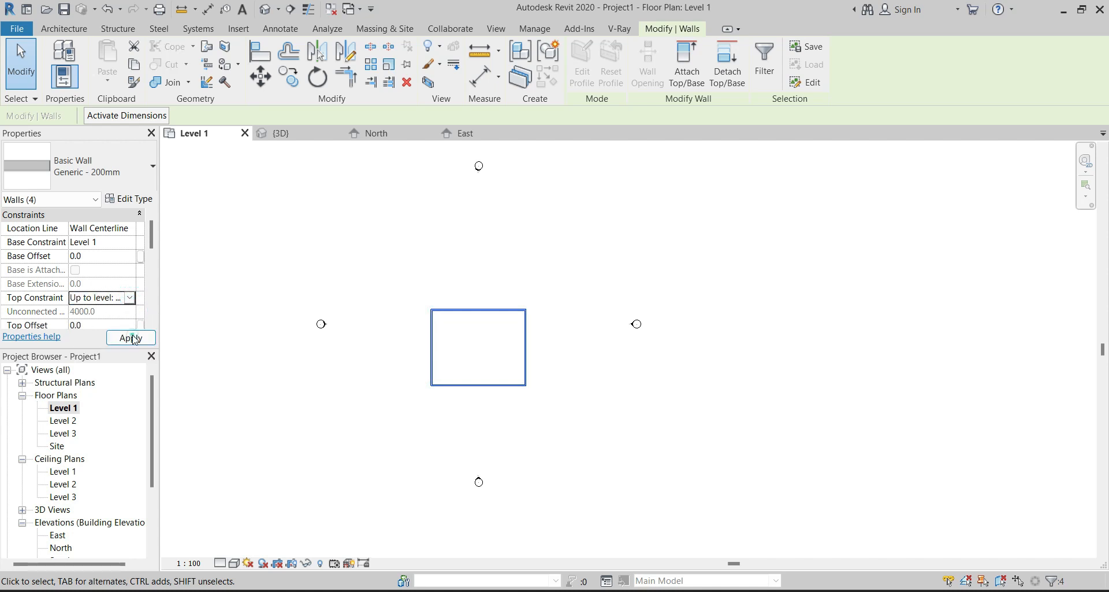
left_click(131, 337)
left_click(371, 275)
Start an in-place model in the Casework category with the name Casework 1.
scroll(469, 341, "up", 5)
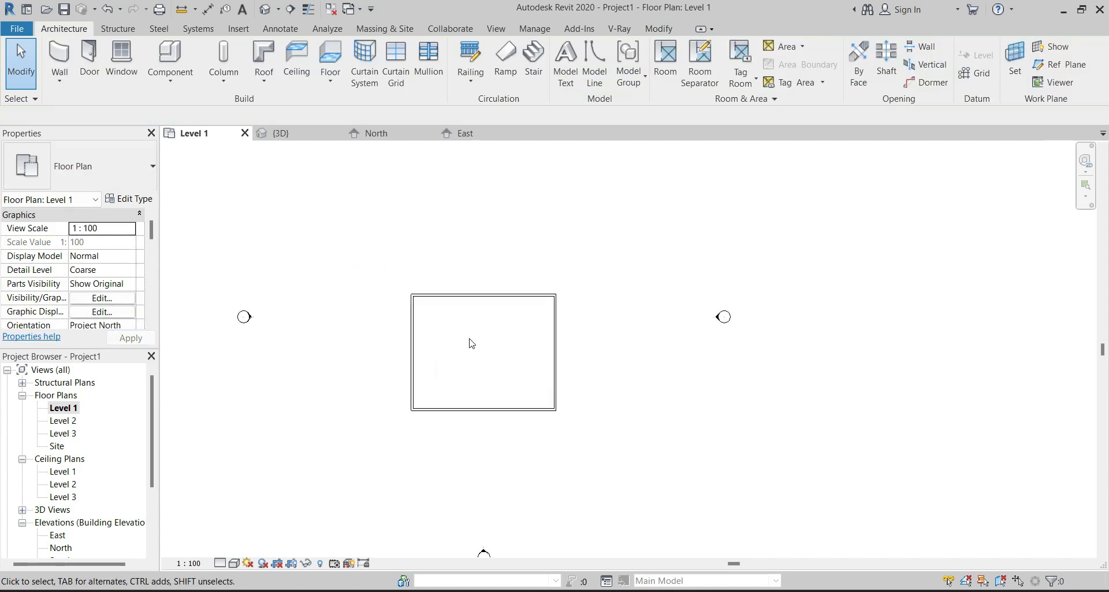
middle_click_drag(540, 437, 549, 408)
left_click(161, 73)
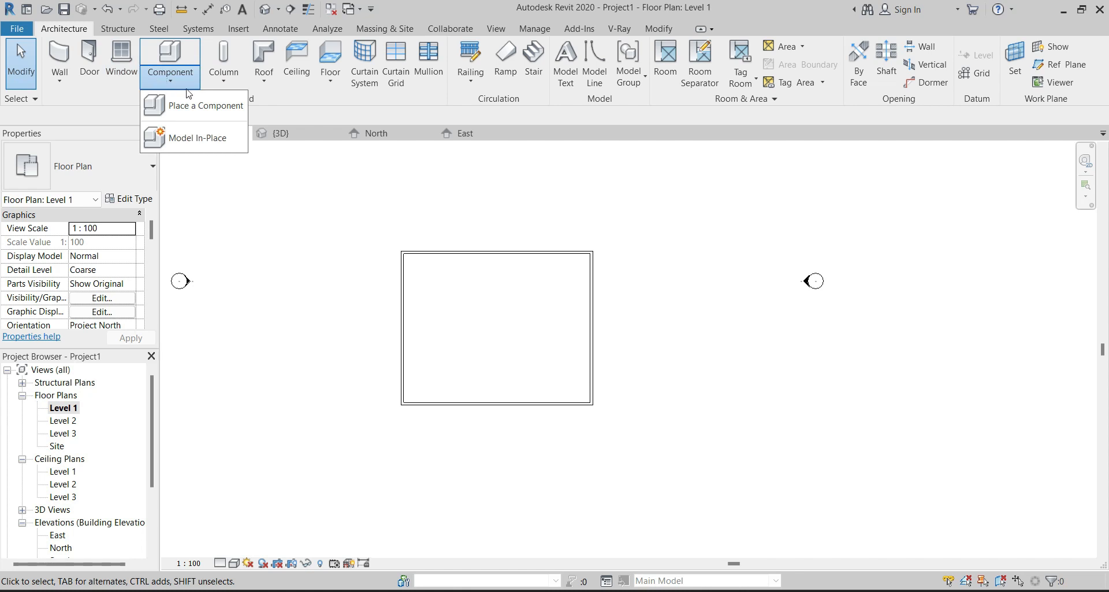
left_click(198, 137)
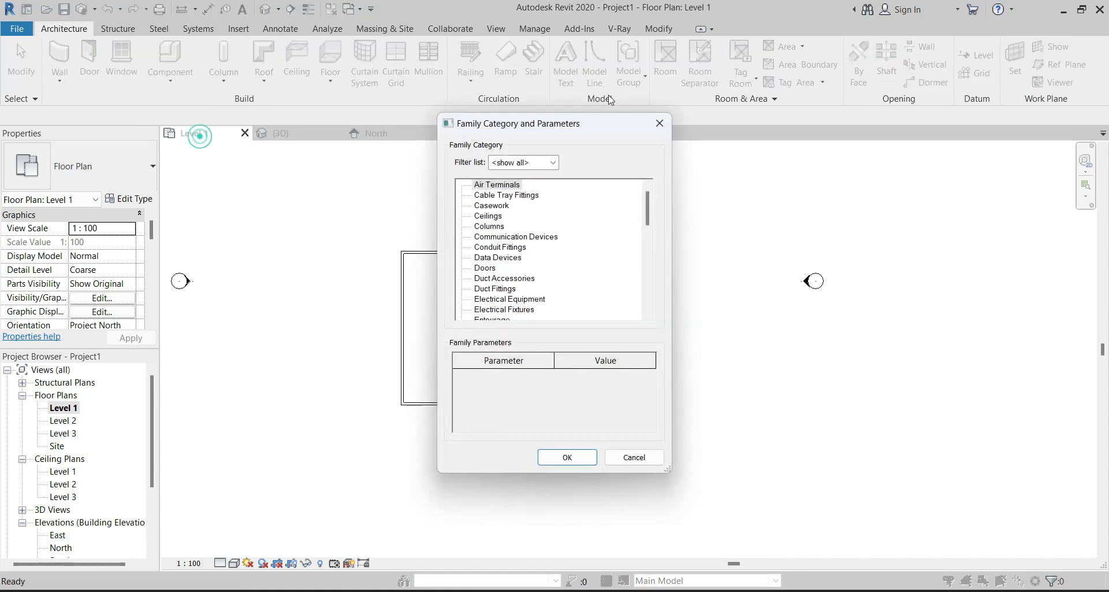
left_click(486, 207)
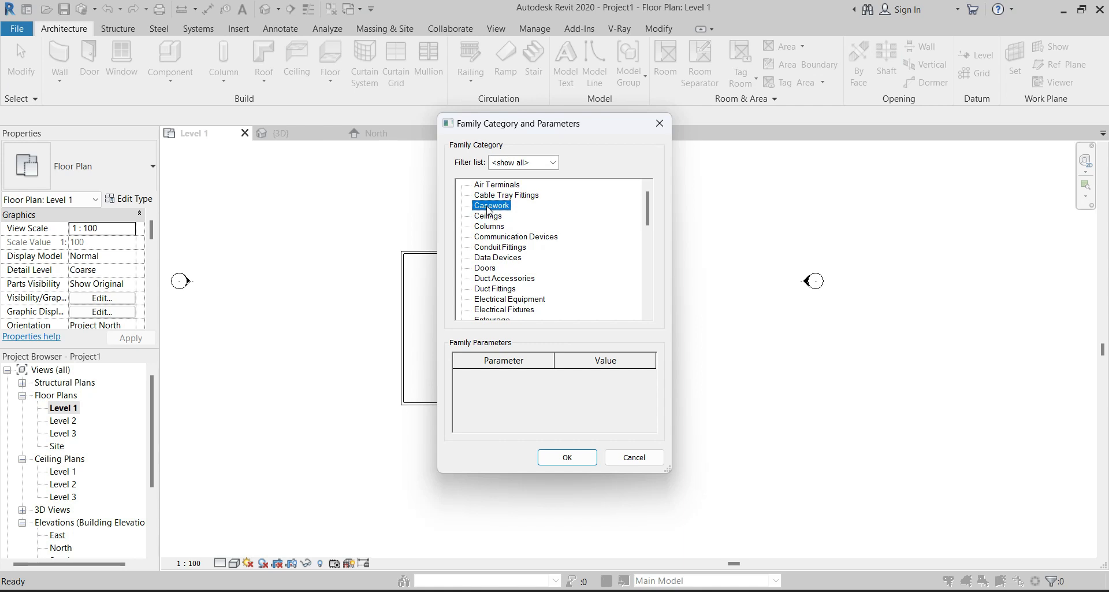
scroll(464, 249, "down", 1)
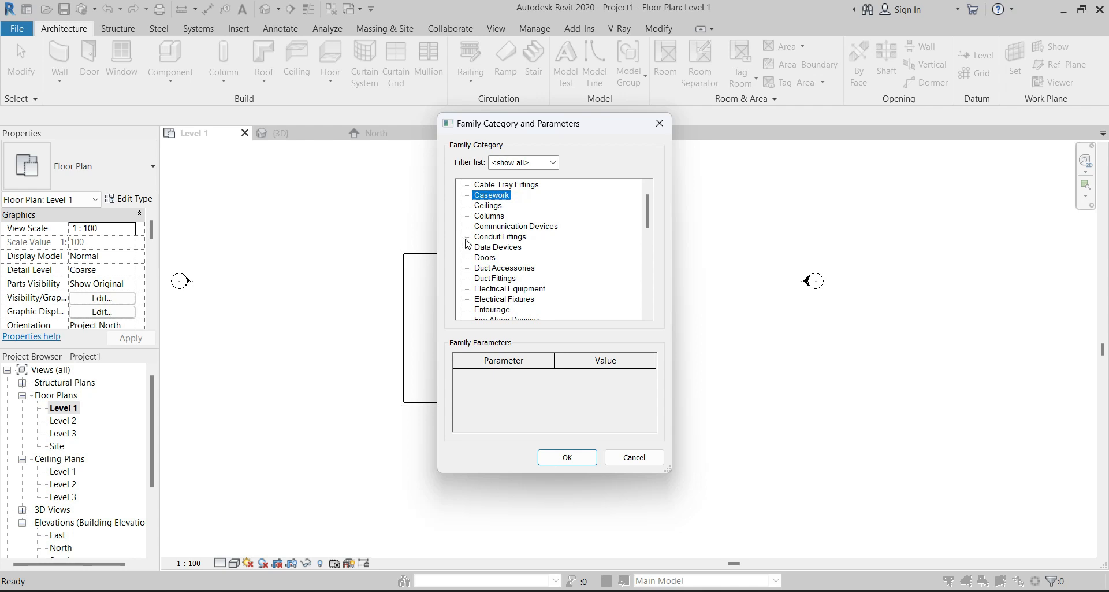
scroll(506, 277, "up", 1)
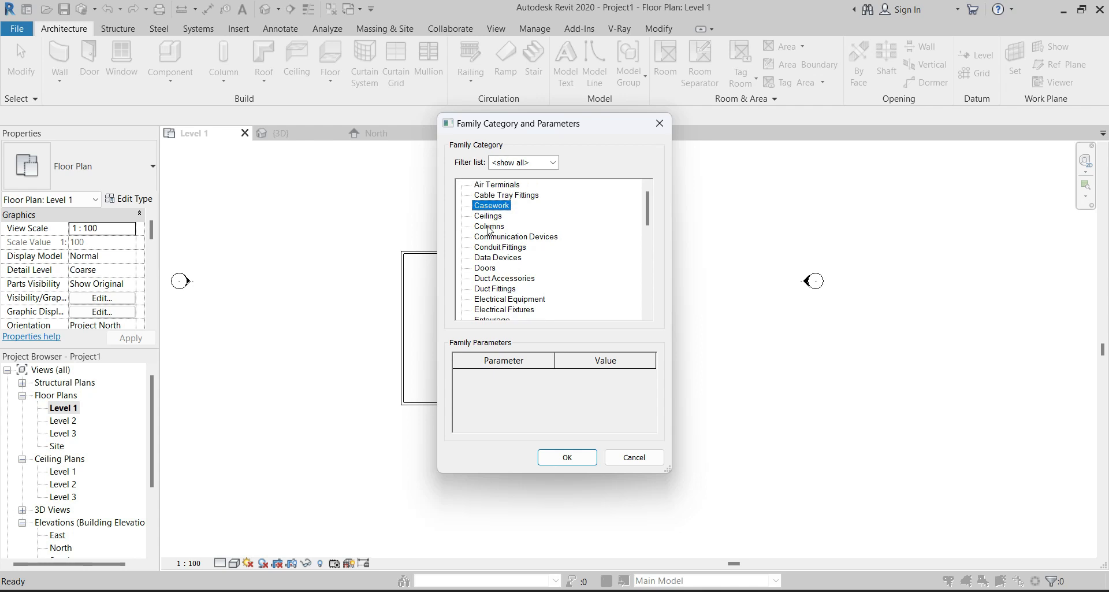
left_click(578, 459)
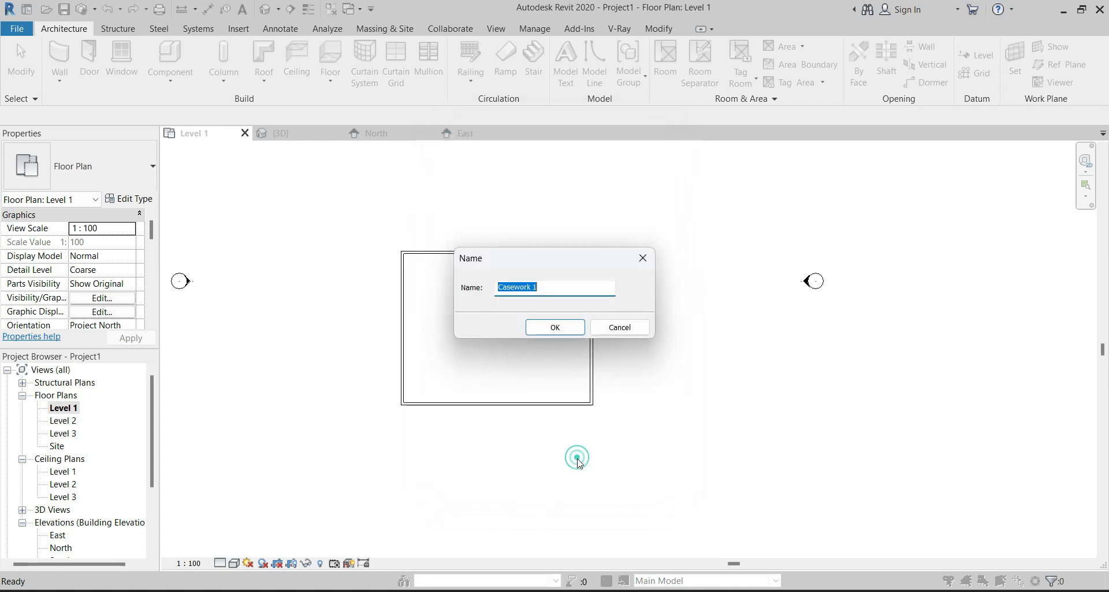
left_click(569, 332)
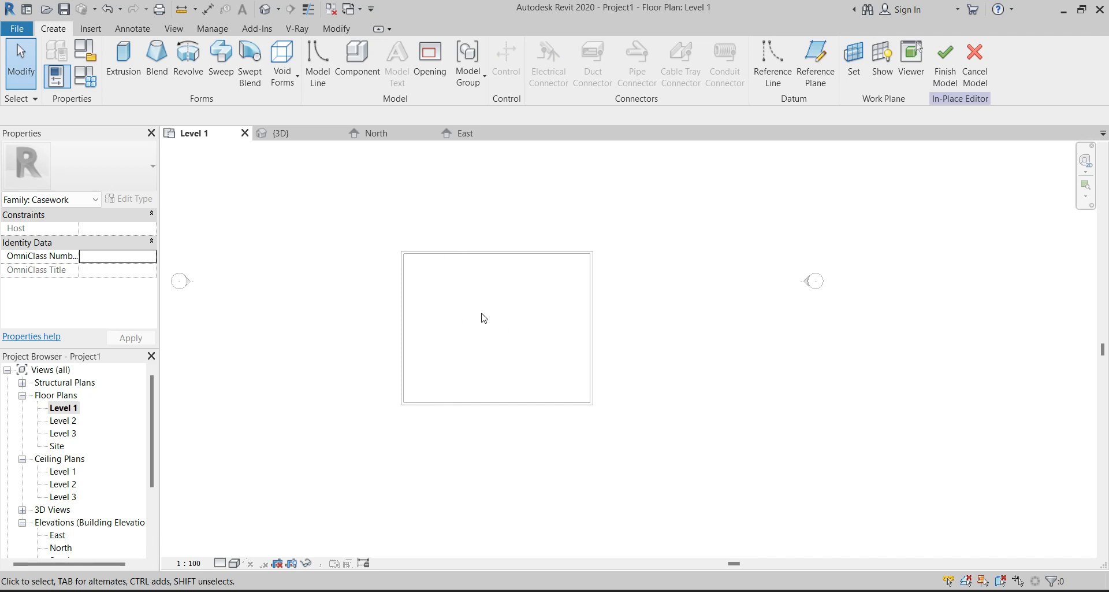
Open the 3D view, check the walls from the front, and start an extrusion for the in-place model.
left_click(269, 10)
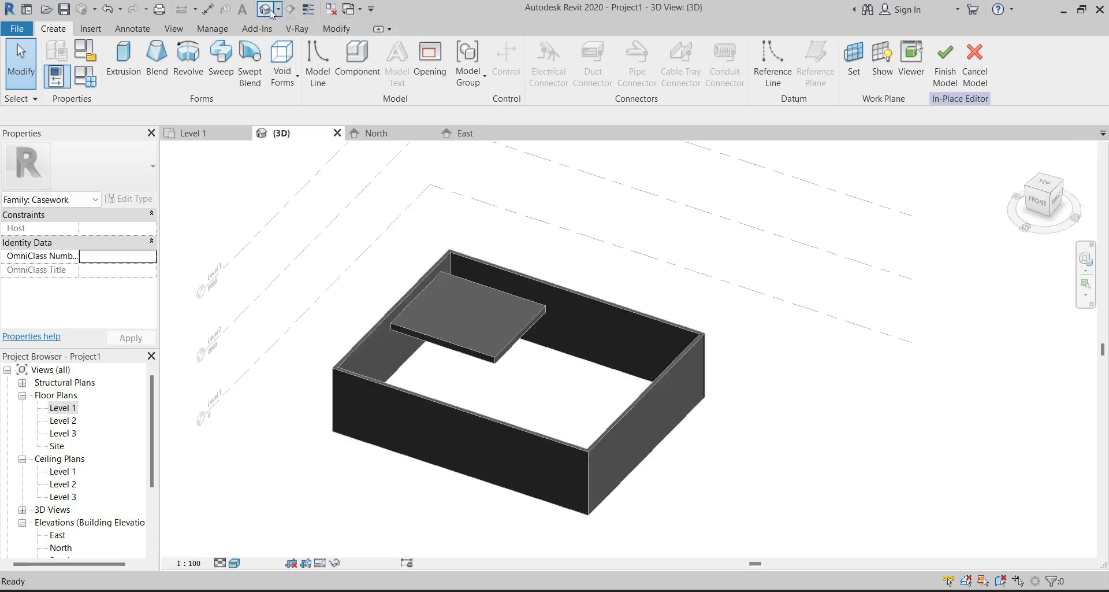
left_click(1037, 201)
scroll(693, 403, "up", 3)
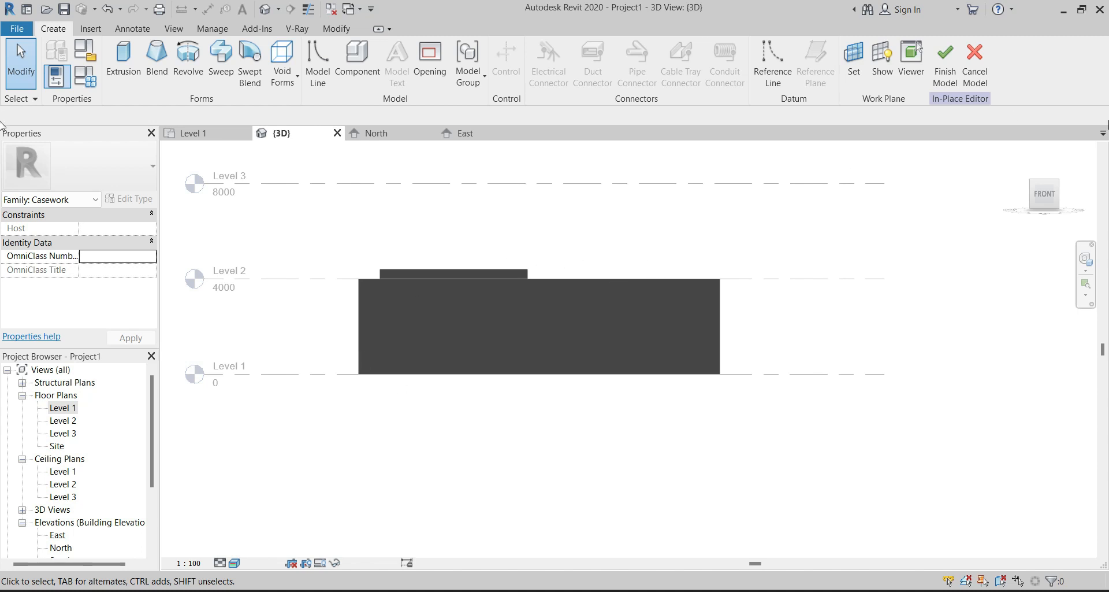
left_click(1018, 152)
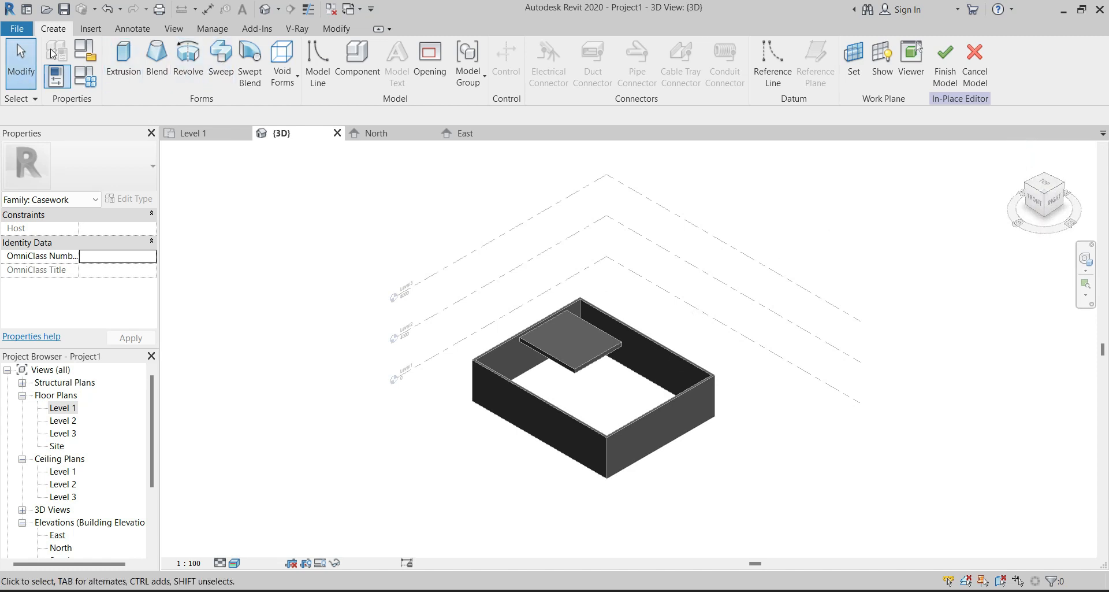
left_click(124, 58)
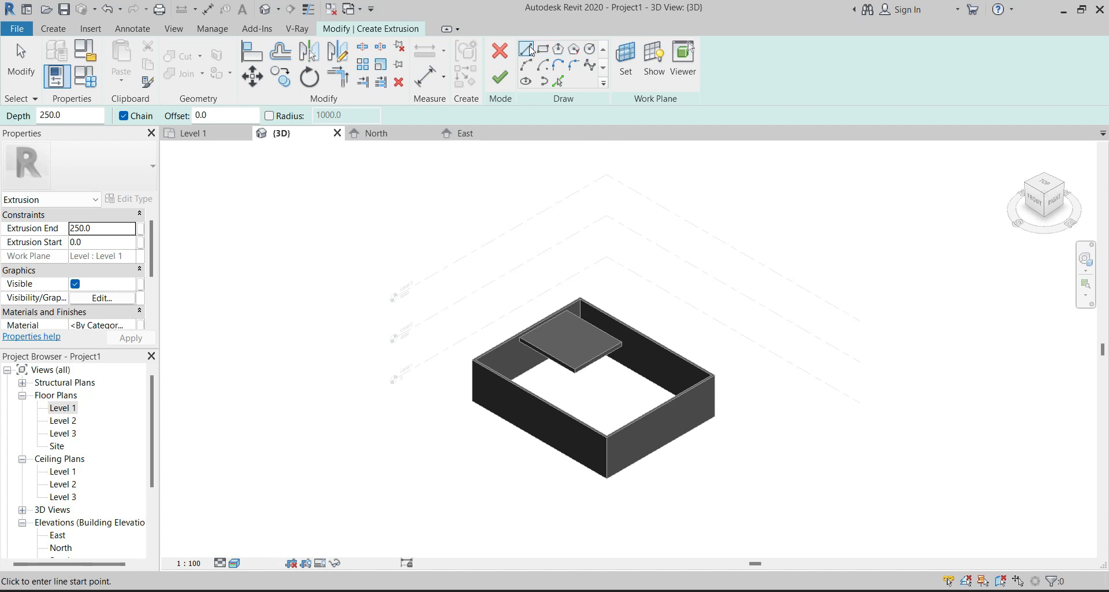
Try sketching a closed irregular extrusion outline on the Level 1 work plane, and undo it.
left_click(437, 338)
left_click(553, 272)
left_click(733, 304)
left_click(752, 368)
left_click(659, 388)
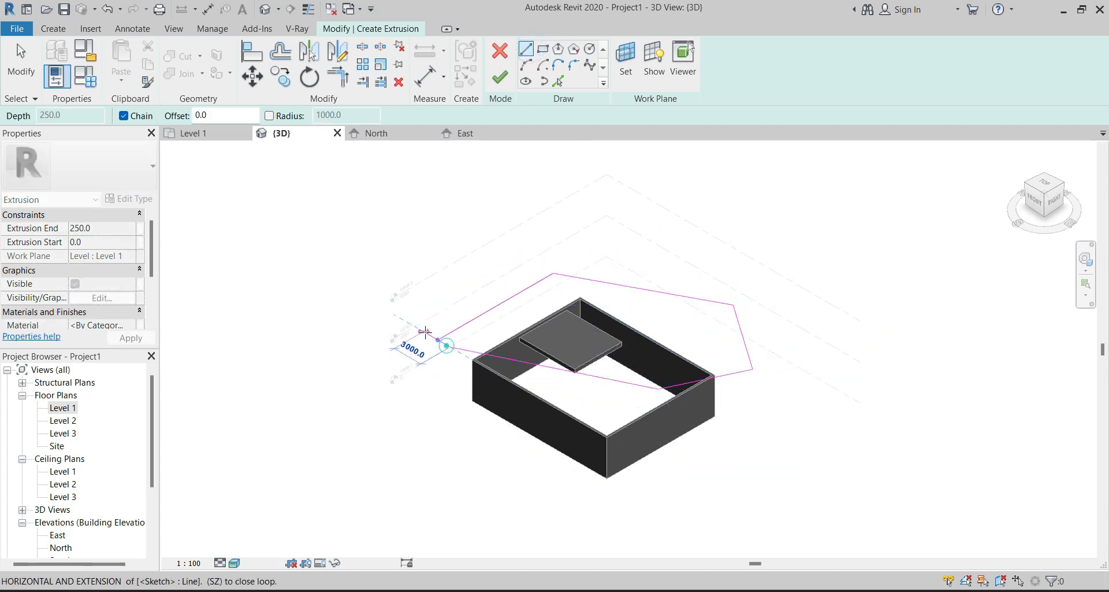
left_click(438, 339)
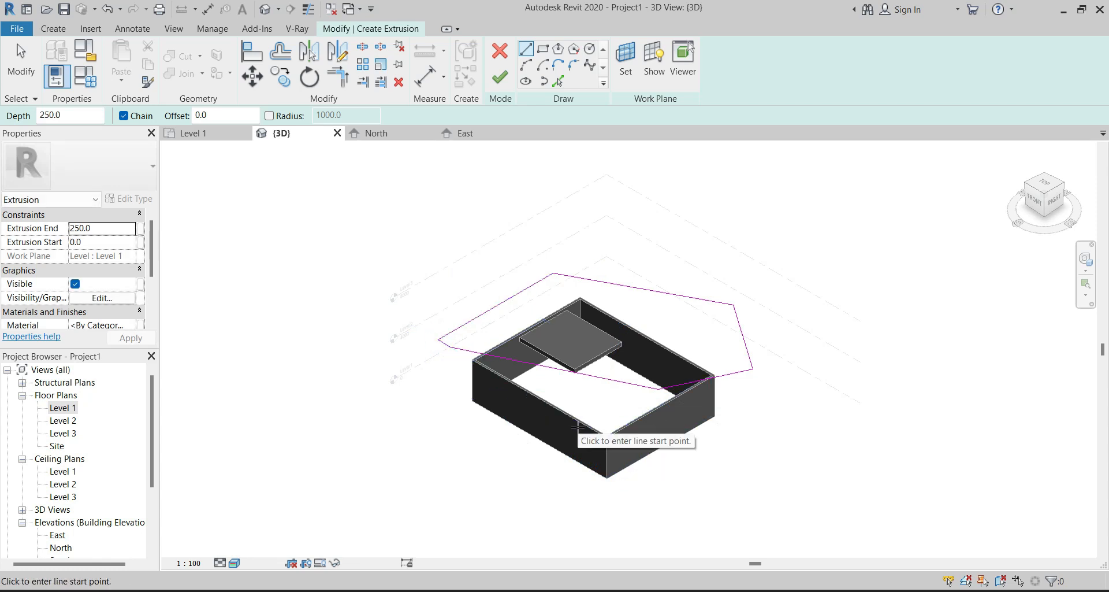
key("Escape")
key("ctrl+z")
key("ctrl+z")
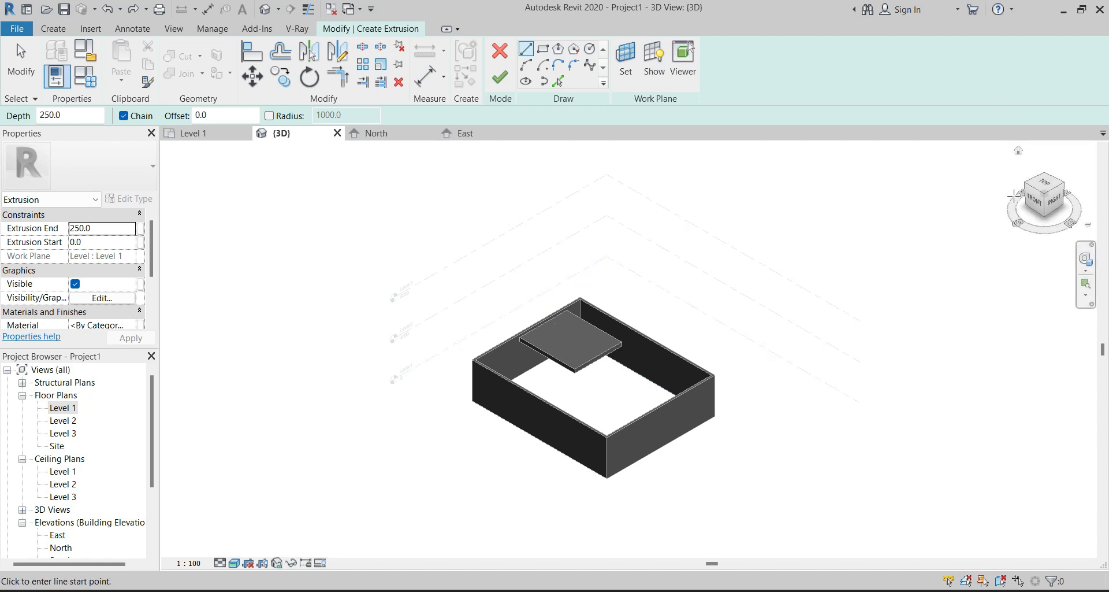
Orient the 3D view to the front and try the rectangle tool for the extrusion profile.
left_click(1037, 206)
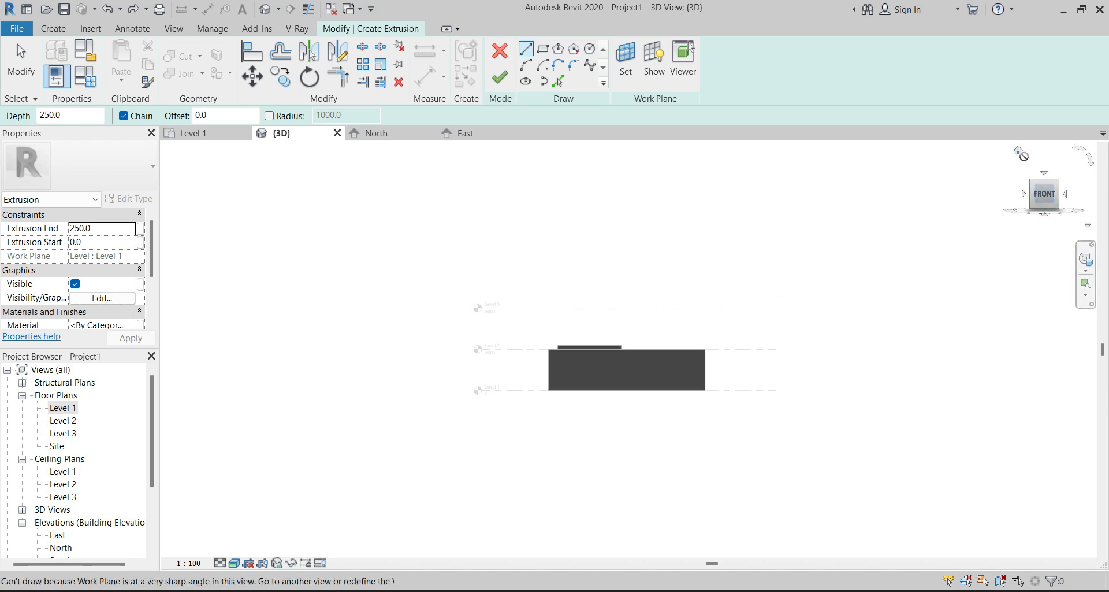
left_click(1018, 150)
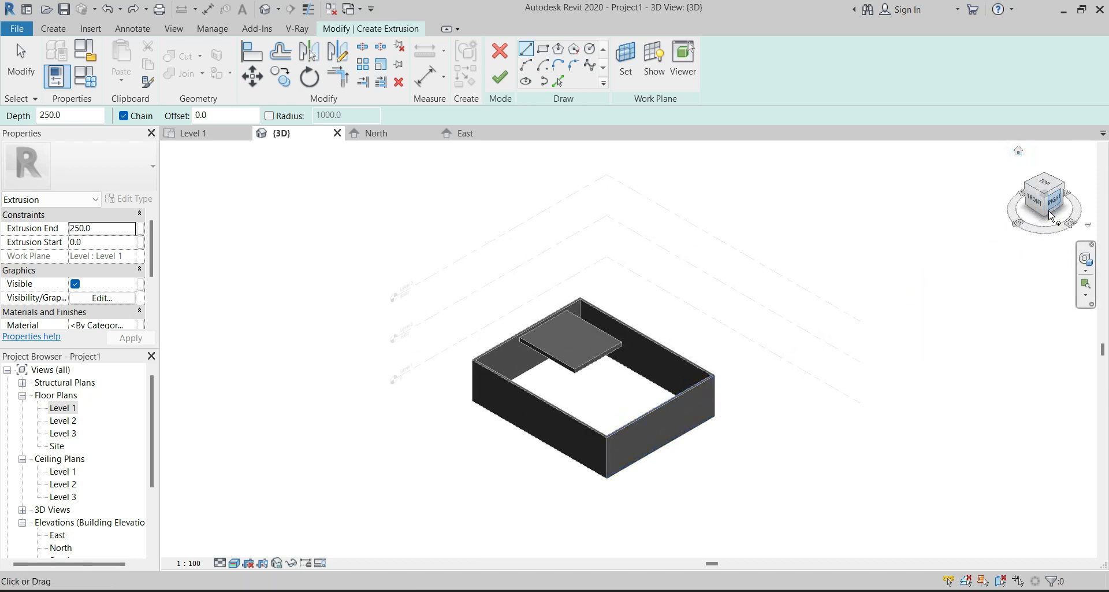
left_click(1048, 212)
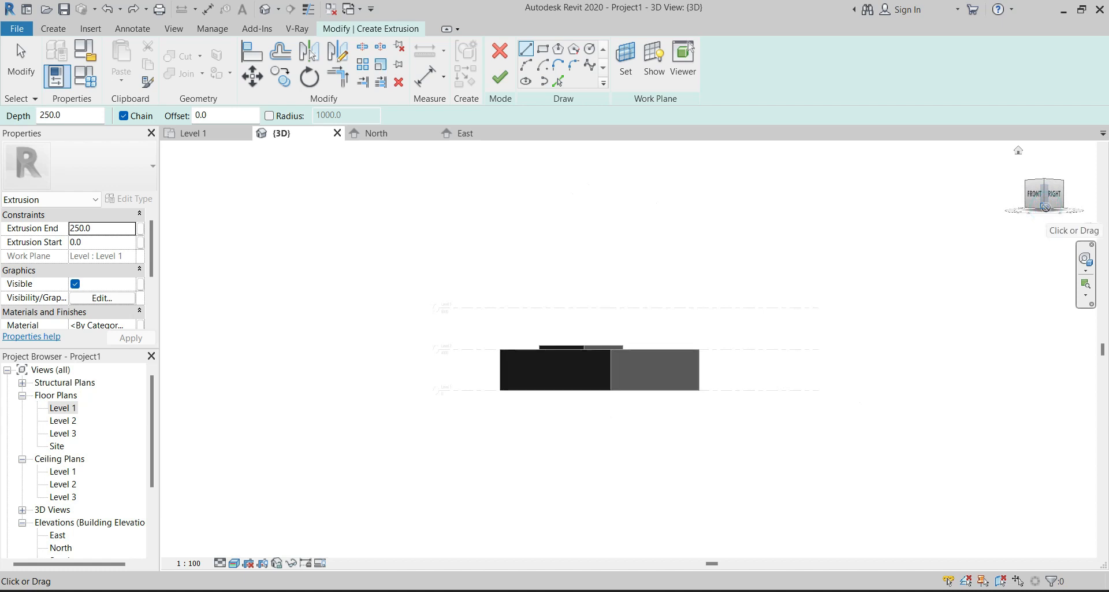
left_click(1040, 194)
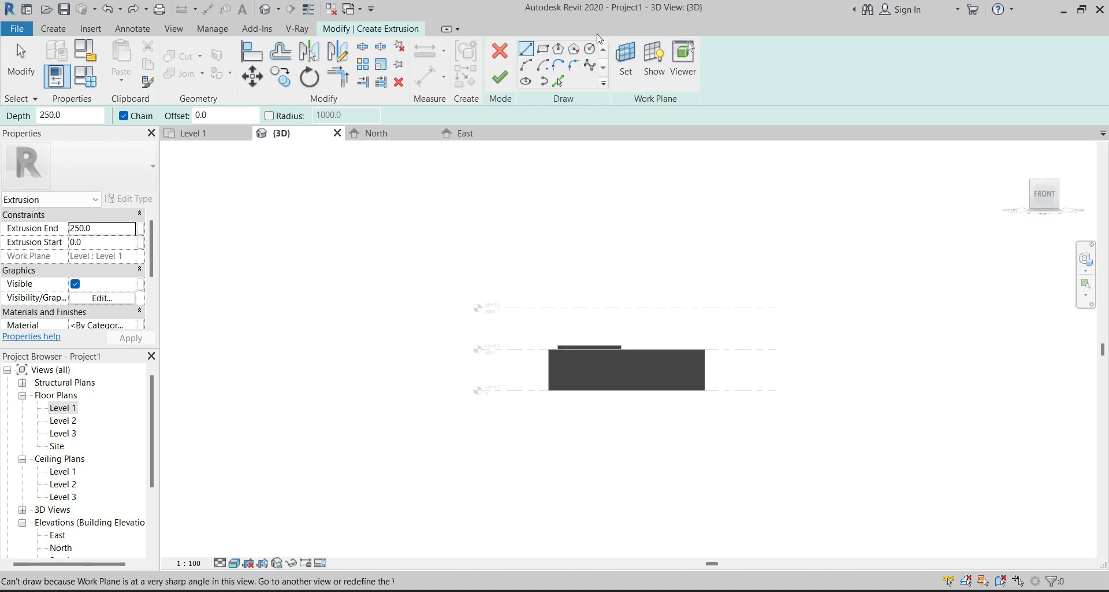
left_click(548, 49)
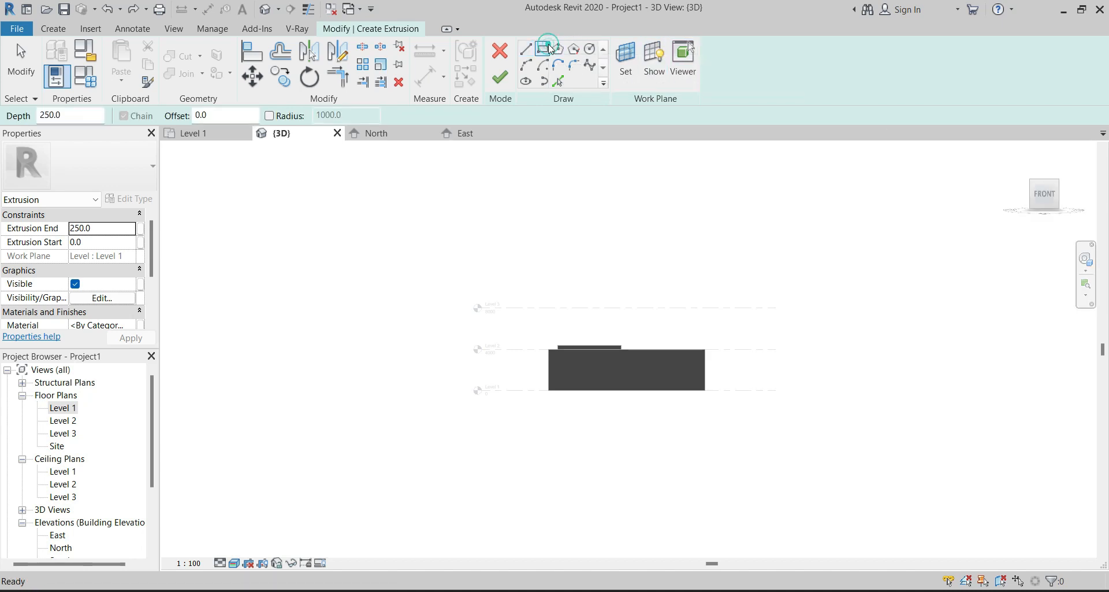
scroll(634, 363, "up", 3)
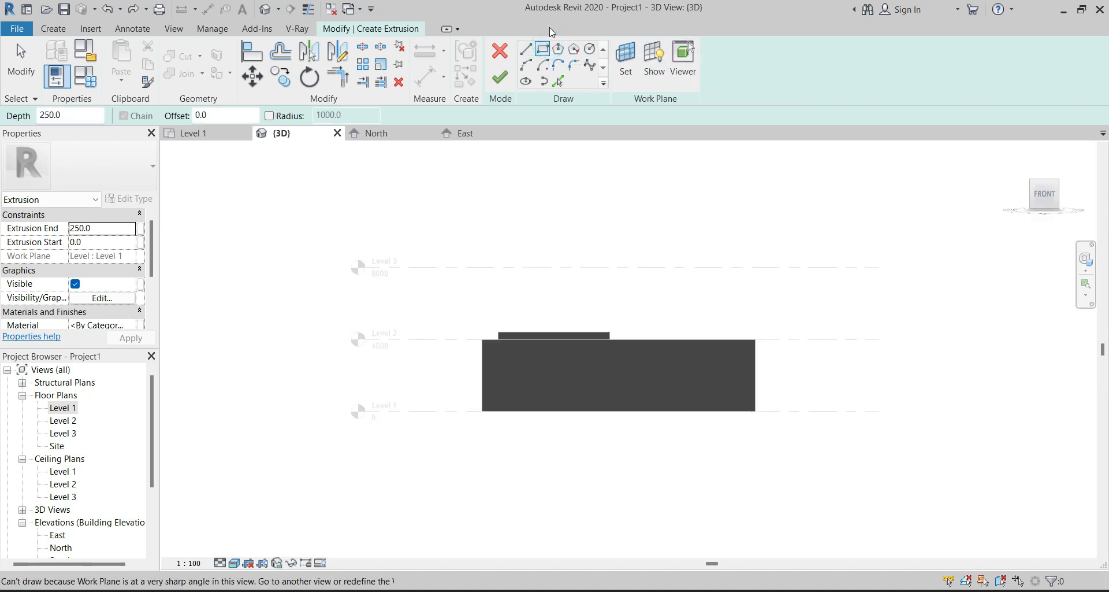
Try to set the extrusion's work plane by picking a plane at the front wall's upper edge.
left_click(631, 85)
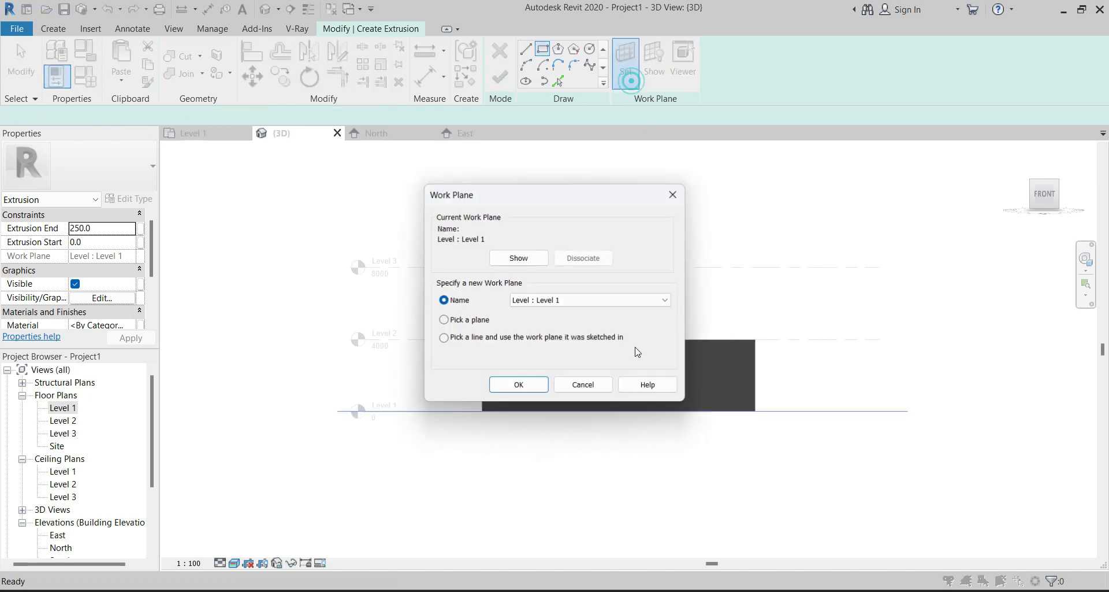
left_click(471, 325)
left_click(520, 384)
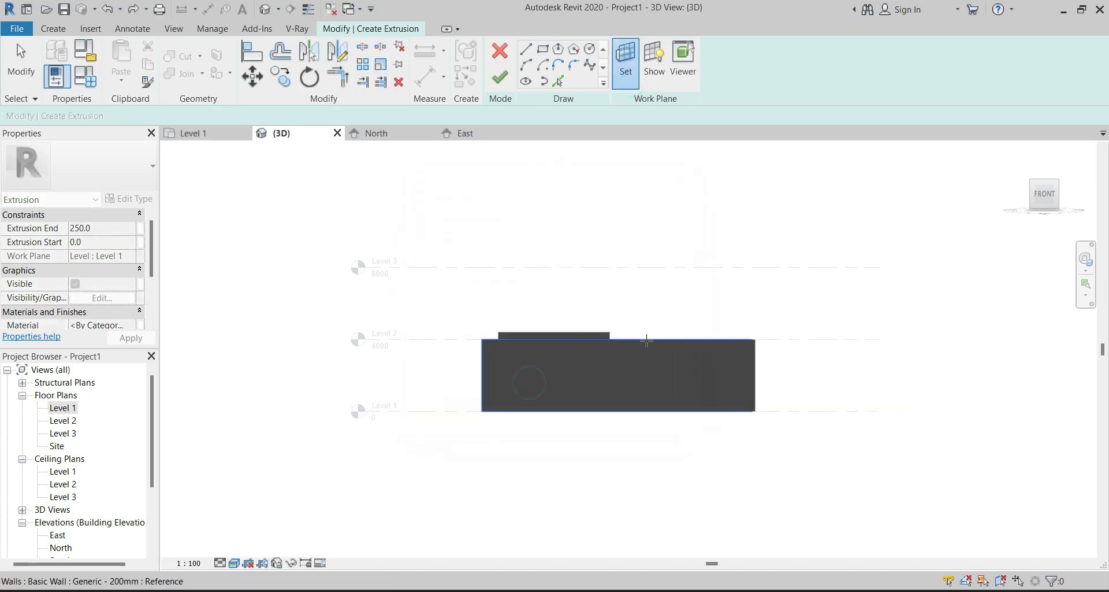
scroll(649, 341, "up", 3)
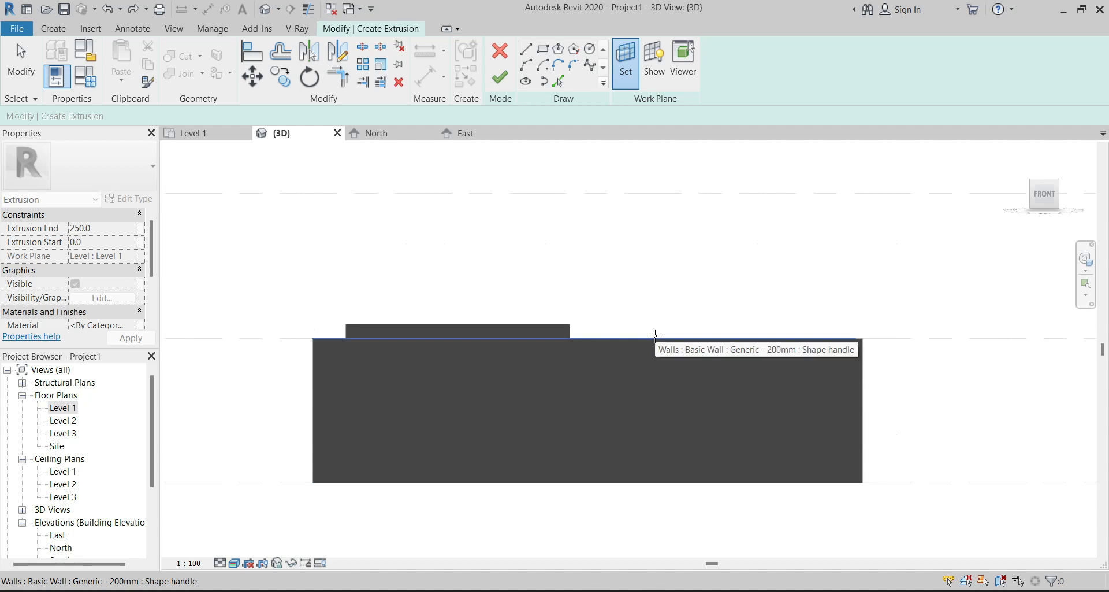
left_click(327, 337)
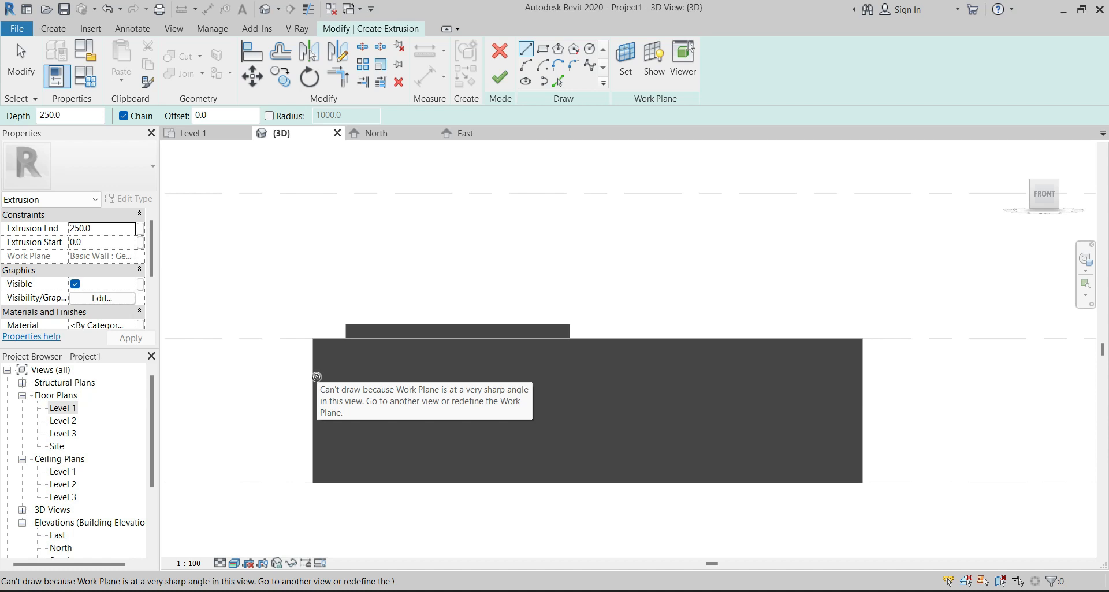
Display the 3D view as wireframe and pick the wall's vertical reference plane as the extrusion's work plane.
left_click(624, 55)
left_click(445, 320)
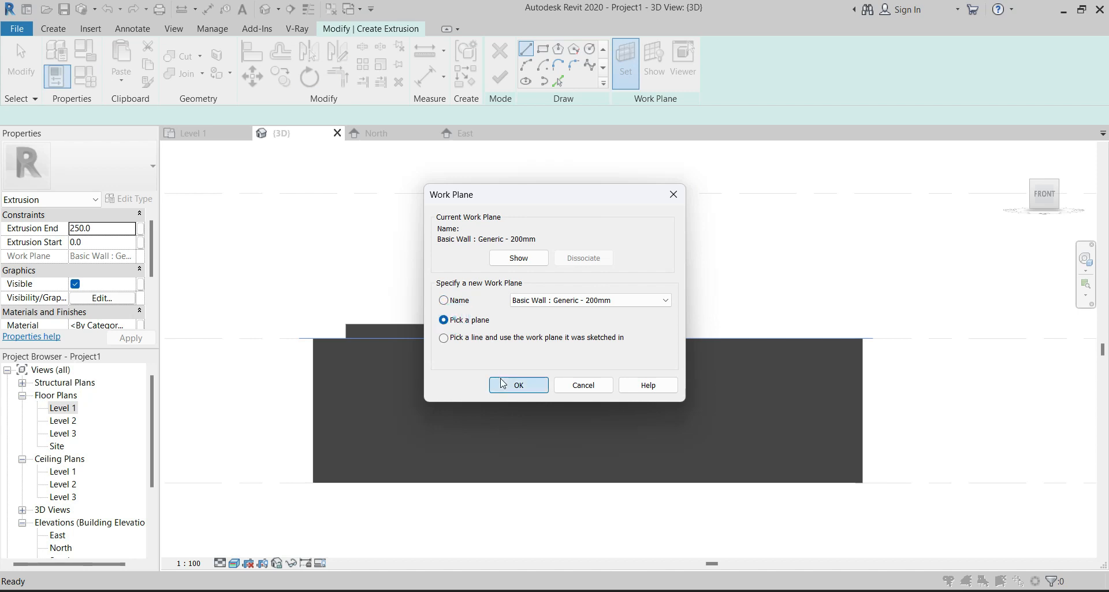
left_click(497, 384)
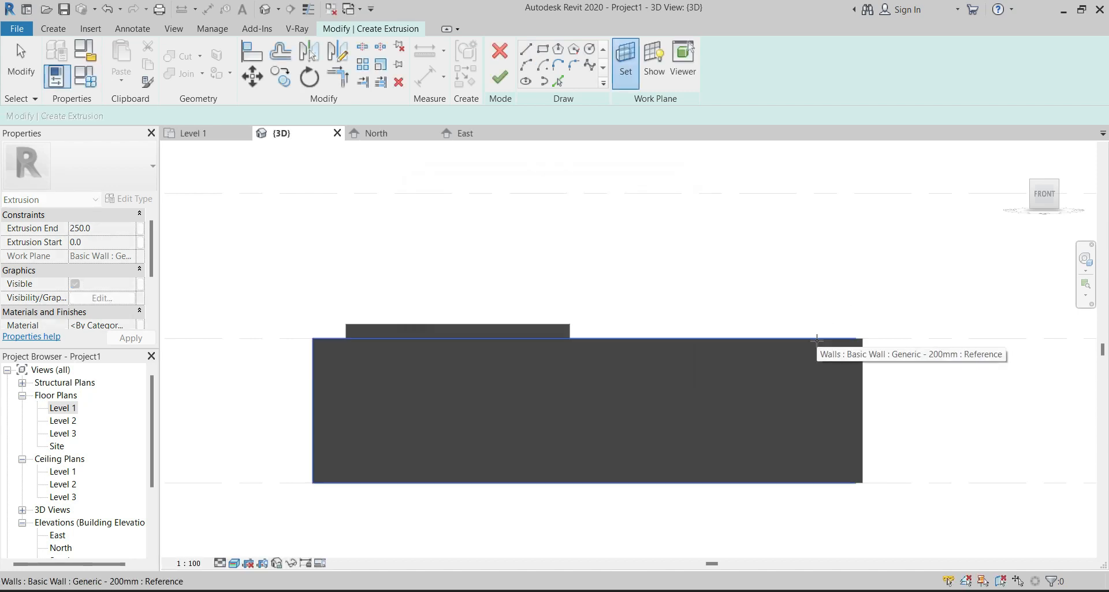
left_click(234, 563)
left_click(269, 478)
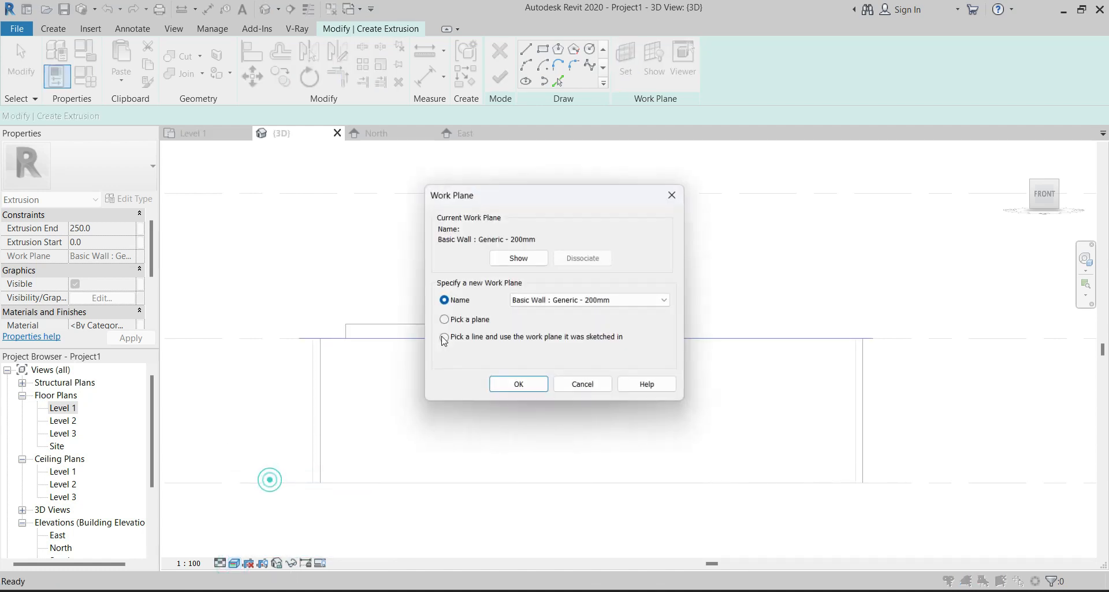
left_click(462, 322)
left_click(519, 385)
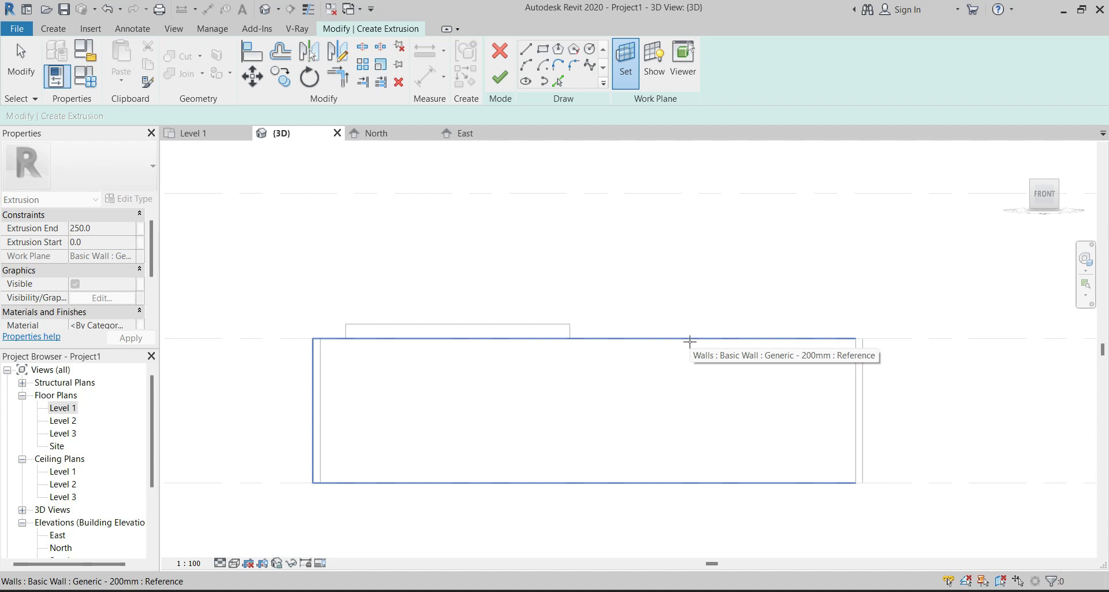
left_click(689, 341)
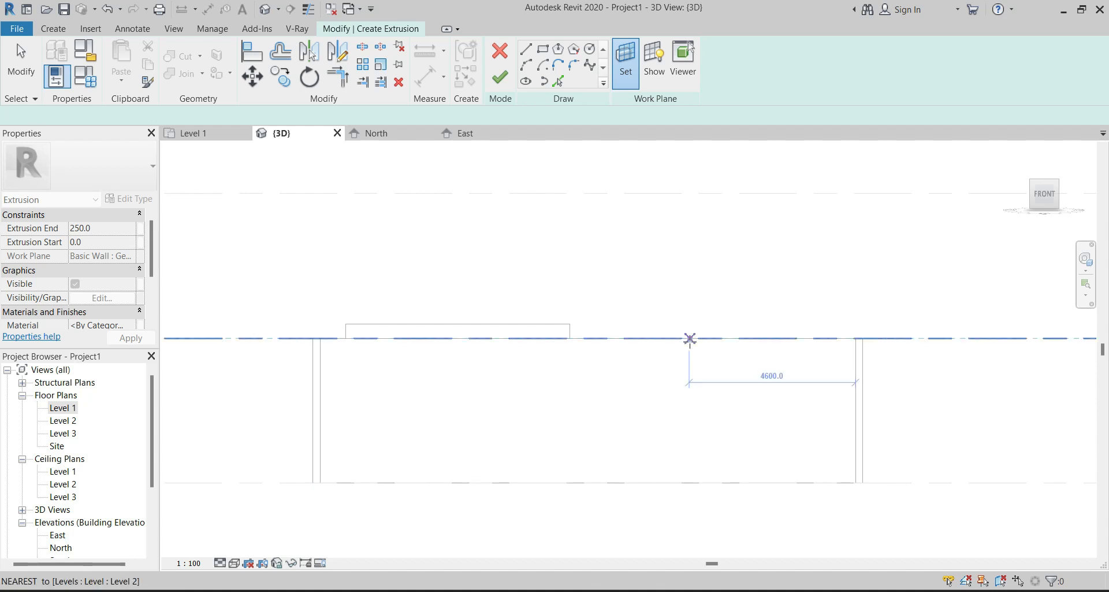
Show the work plane, sketch two rectangles on the front wall as an extrusion of depth 250, and finish the in-place model.
left_click(655, 63)
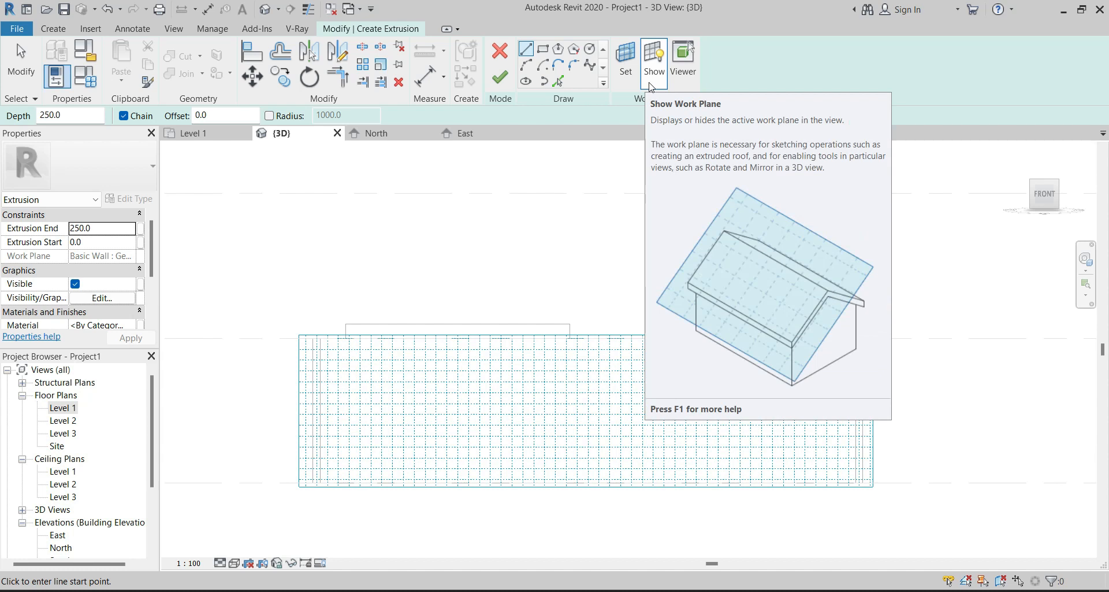
left_click(543, 48)
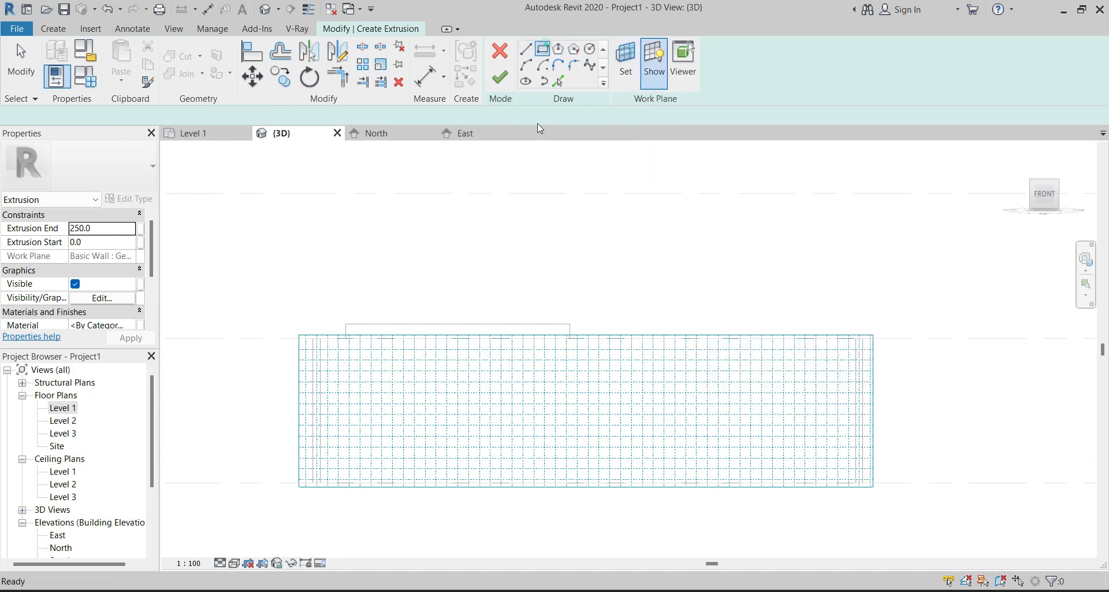
left_click(447, 359)
left_click(556, 414)
left_click(675, 381)
left_click(740, 436)
left_click(500, 76)
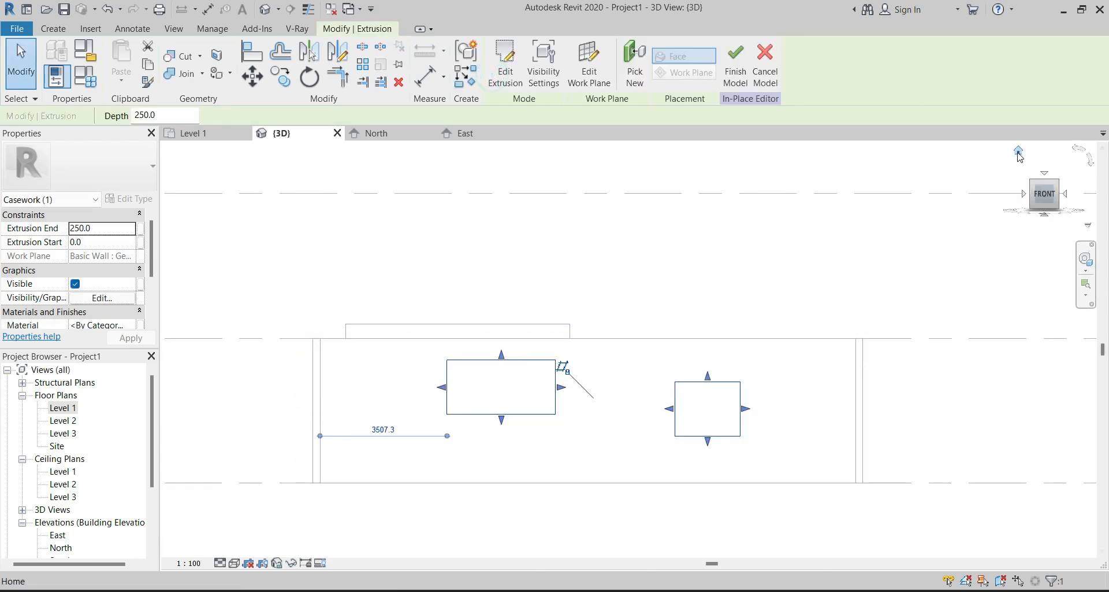
left_click(736, 67)
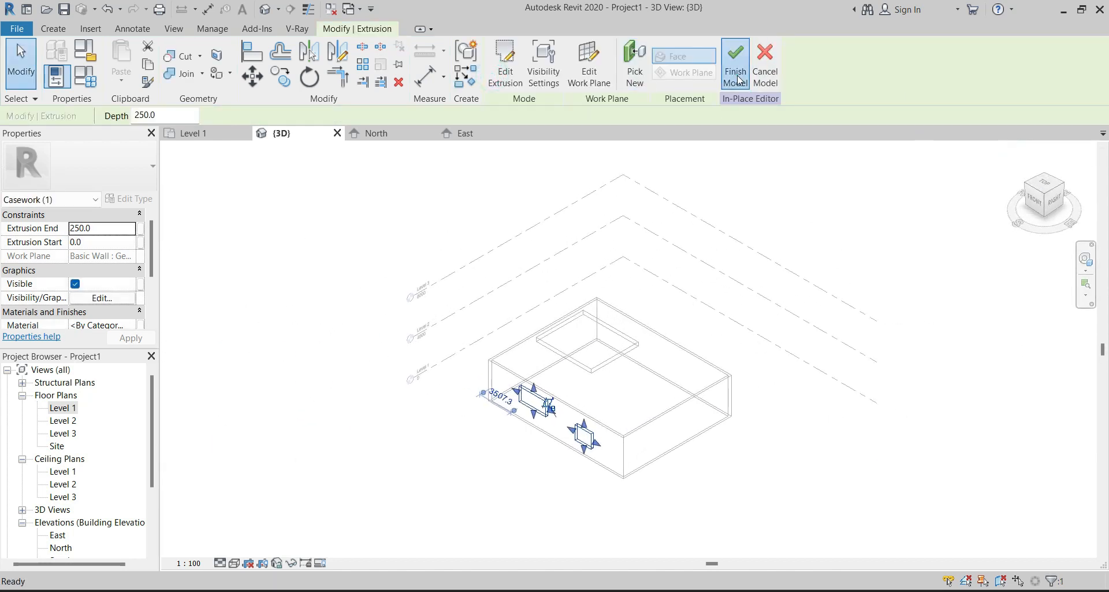
Display the 3D view with solid surfaces instead of wireframe and delete the Generic - 400mm roof.
left_click(878, 227)
left_click(235, 563)
left_click(248, 527)
left_click(585, 362)
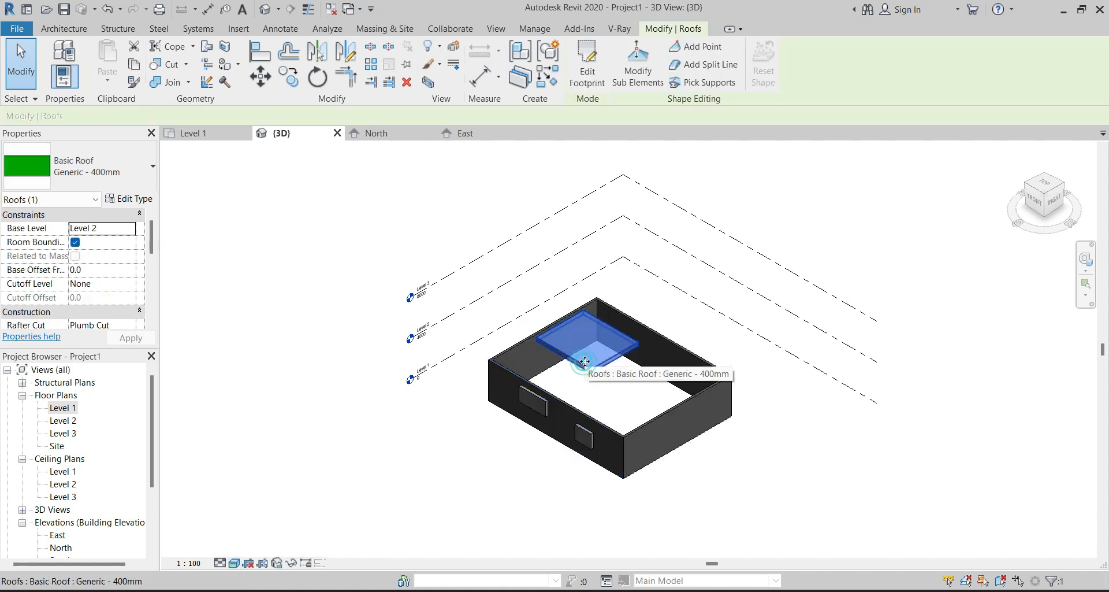
key("Delete")
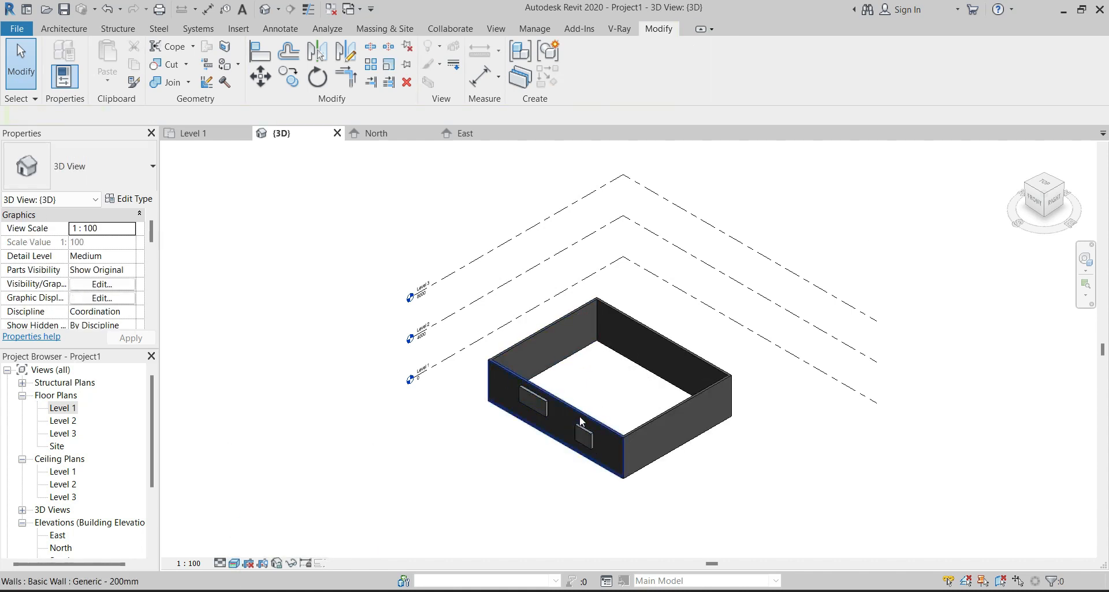
Orient the 3D view to the right wall and start an in-place Air Terminals model named Air Terminals 1.
scroll(580, 415, "up", 2)
left_click(668, 428)
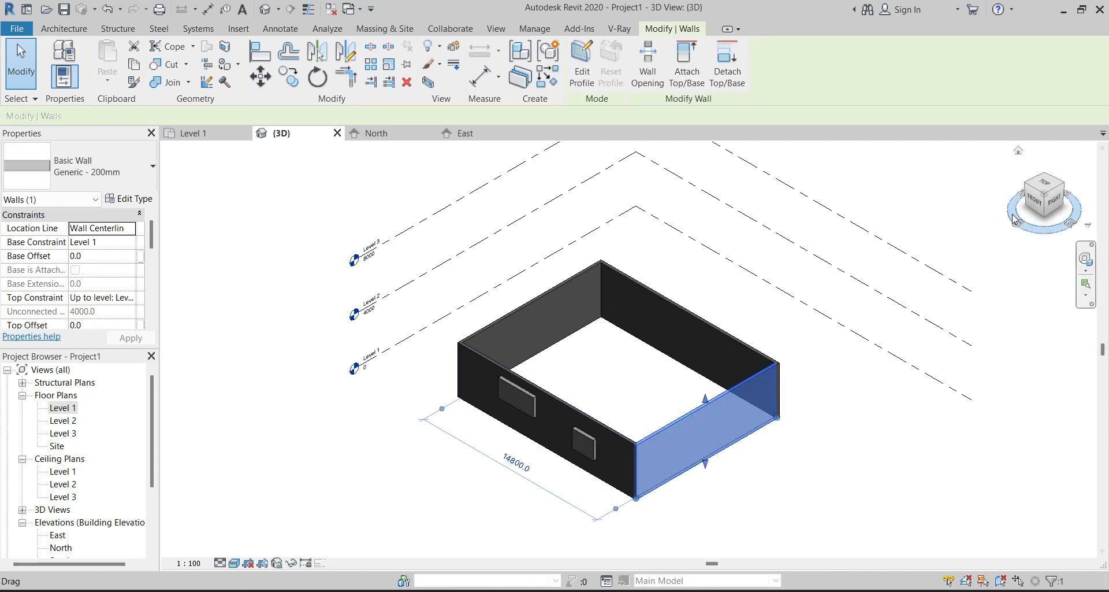
left_click(1057, 201)
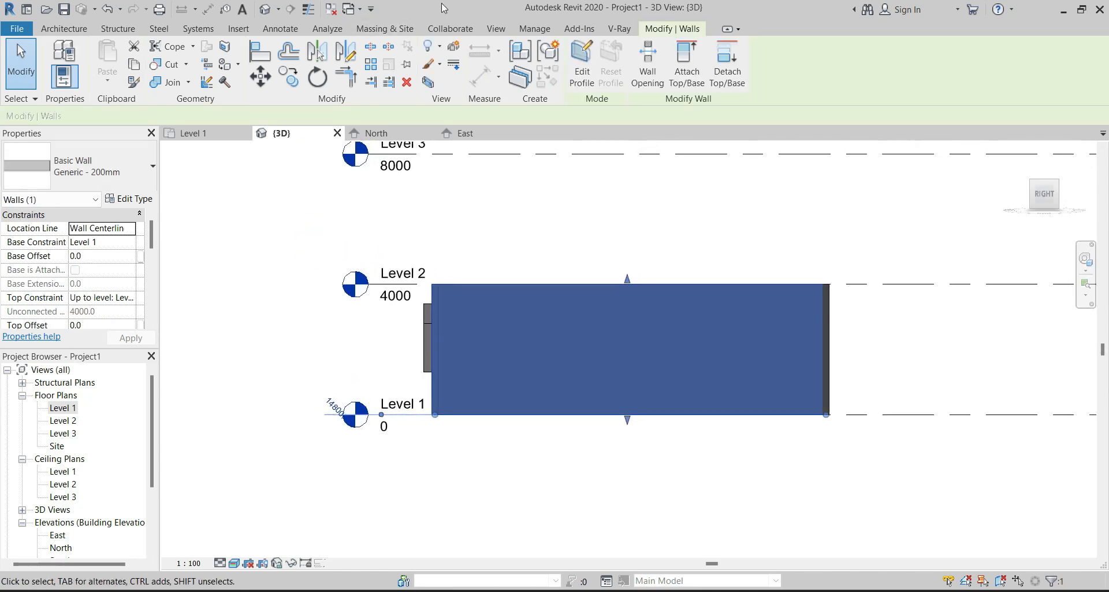
left_click(57, 29)
left_click(170, 78)
left_click(200, 137)
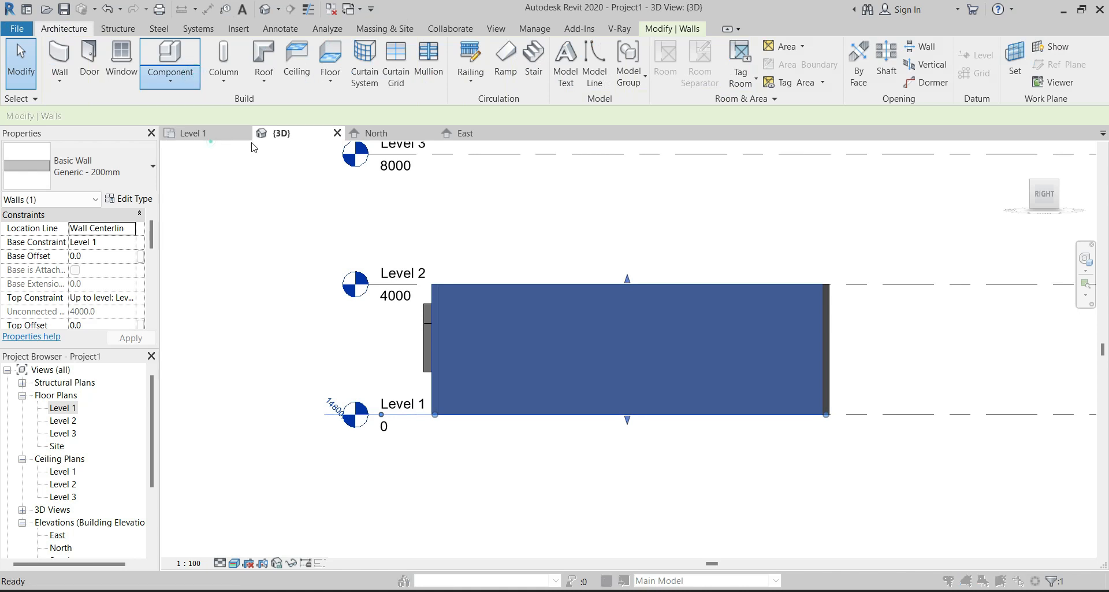
left_click(568, 457)
left_click(556, 327)
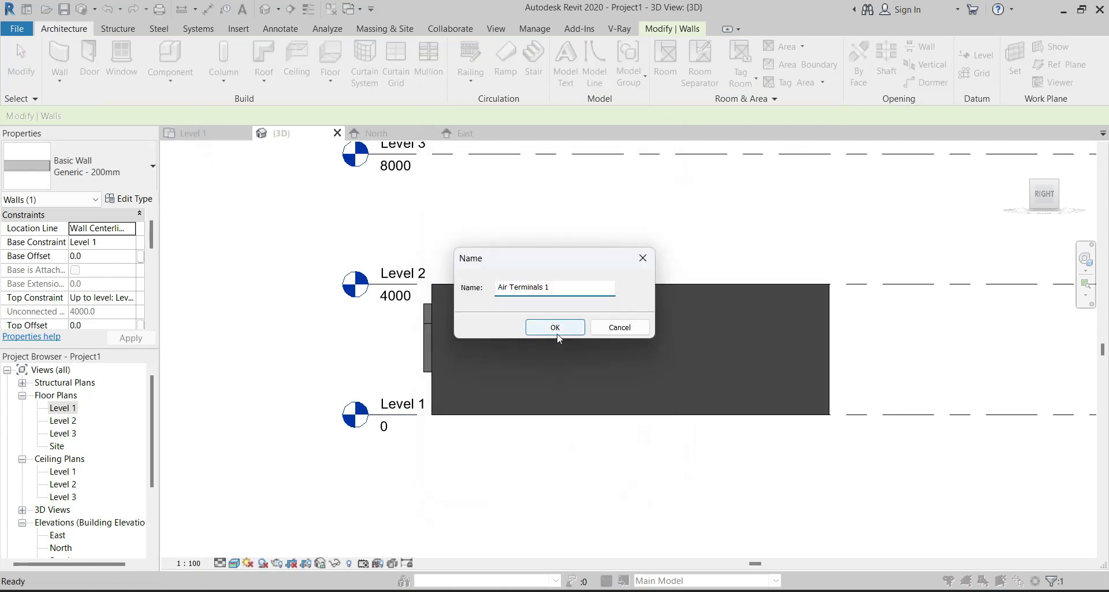
Start an extrusion, pick the right wall's face as its work plane, and show that plane.
left_click(123, 60)
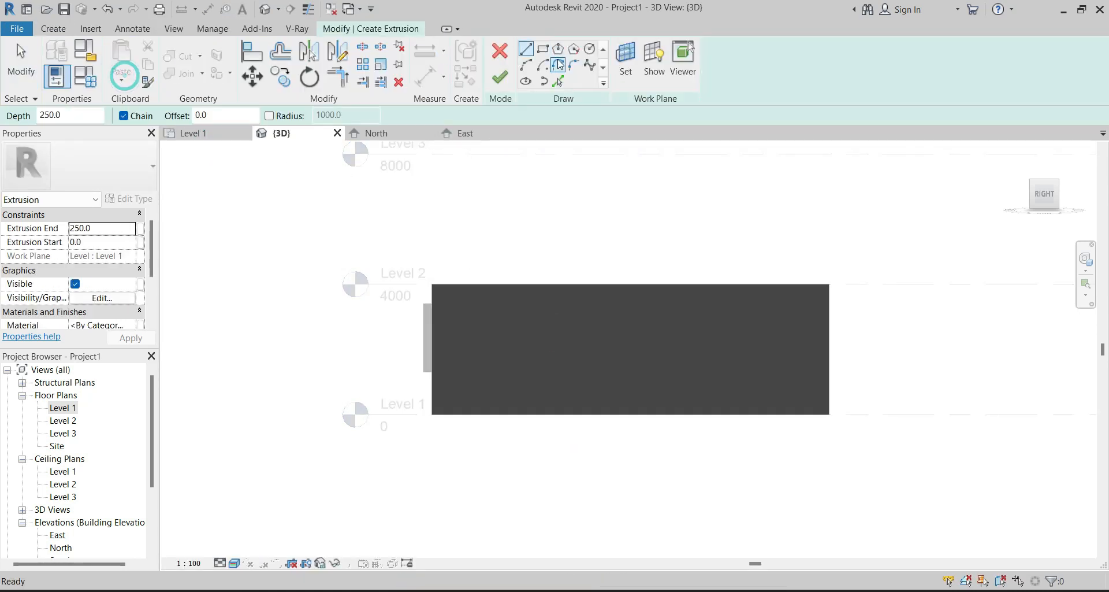
left_click(628, 58)
left_click(478, 321)
left_click(513, 384)
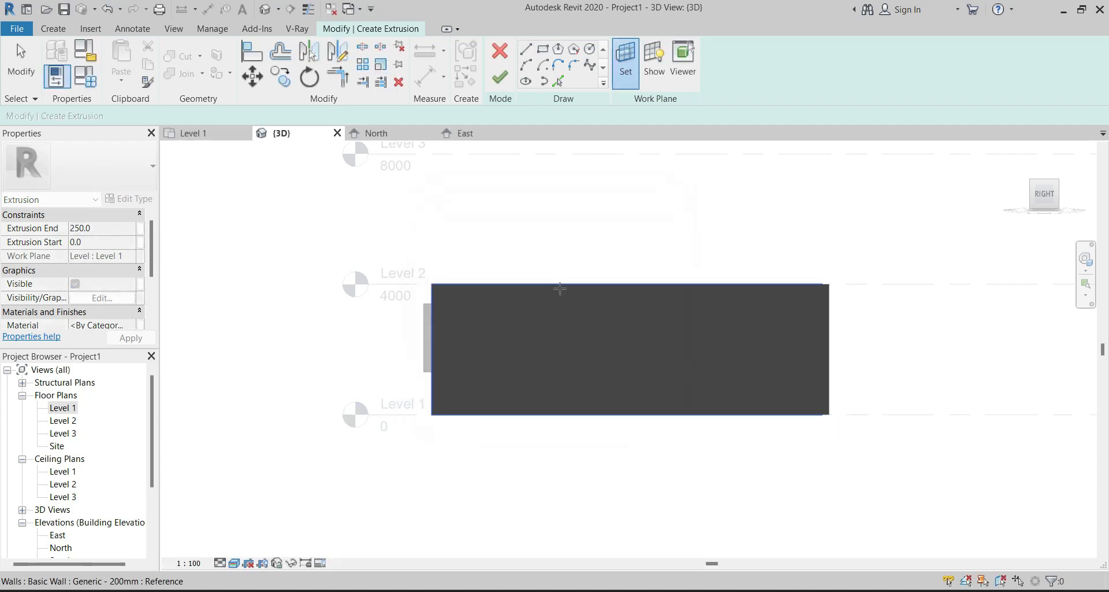
left_click(559, 289)
left_click(646, 70)
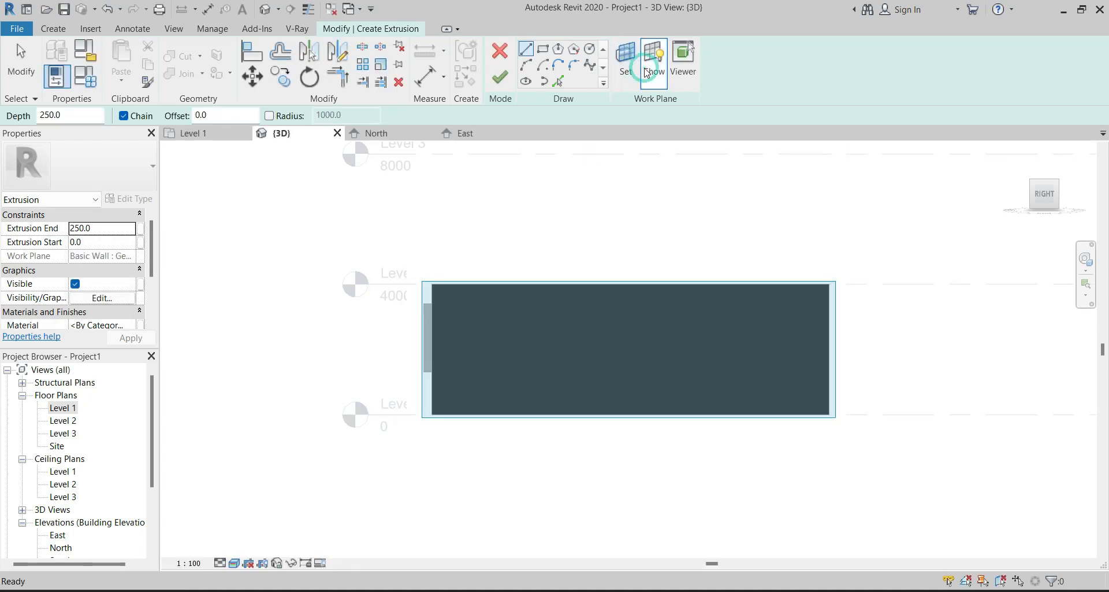